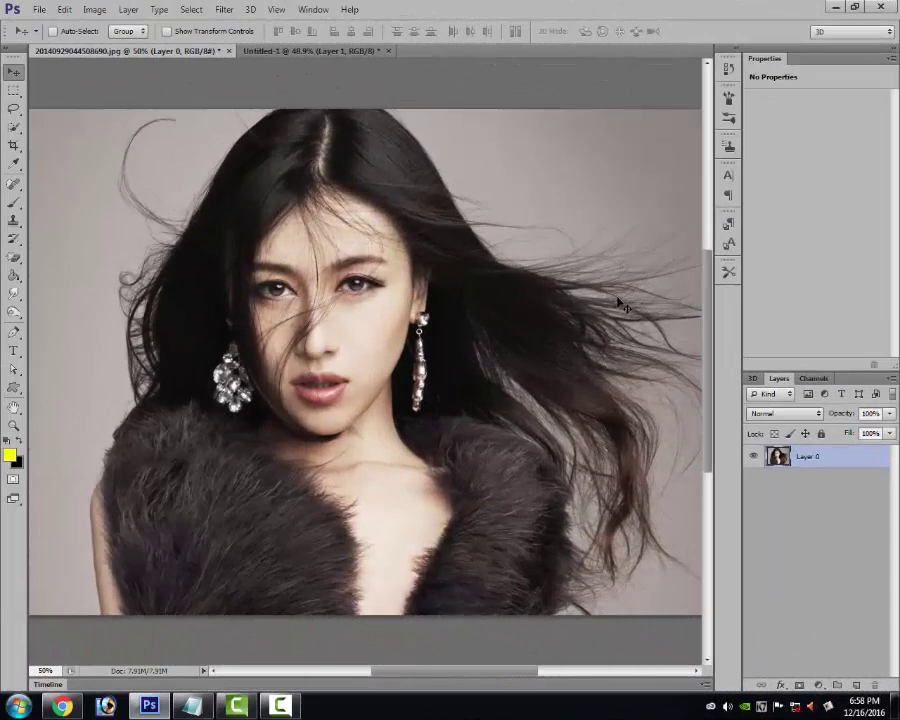
Bring the sky-and-meadow image into the portrait document and position it to cover the canvas
key("ctrl+minus")
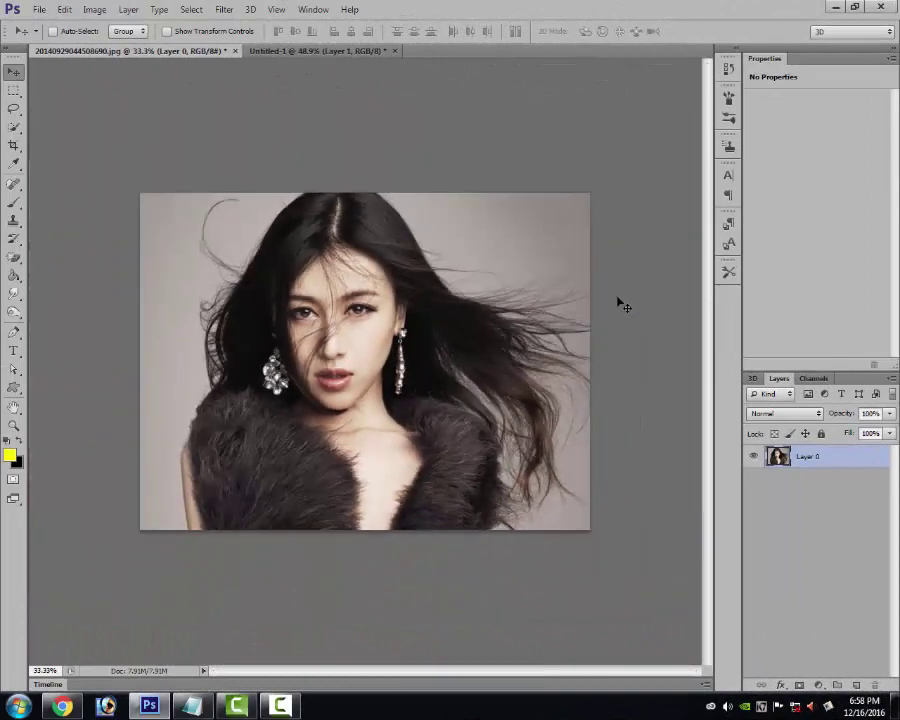
key("ctrl+plus")
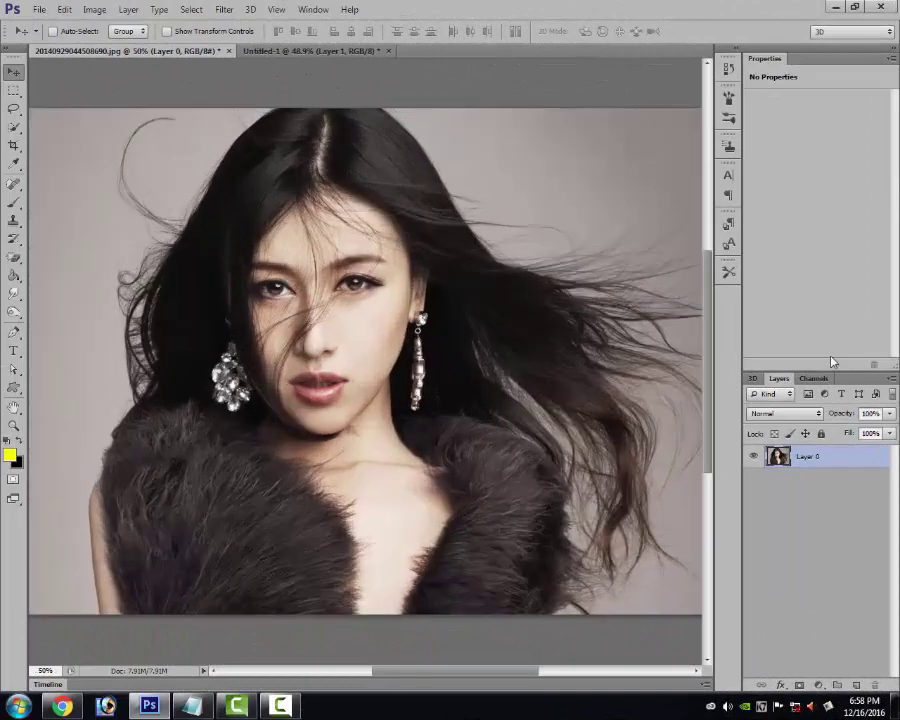
left_click(337, 55)
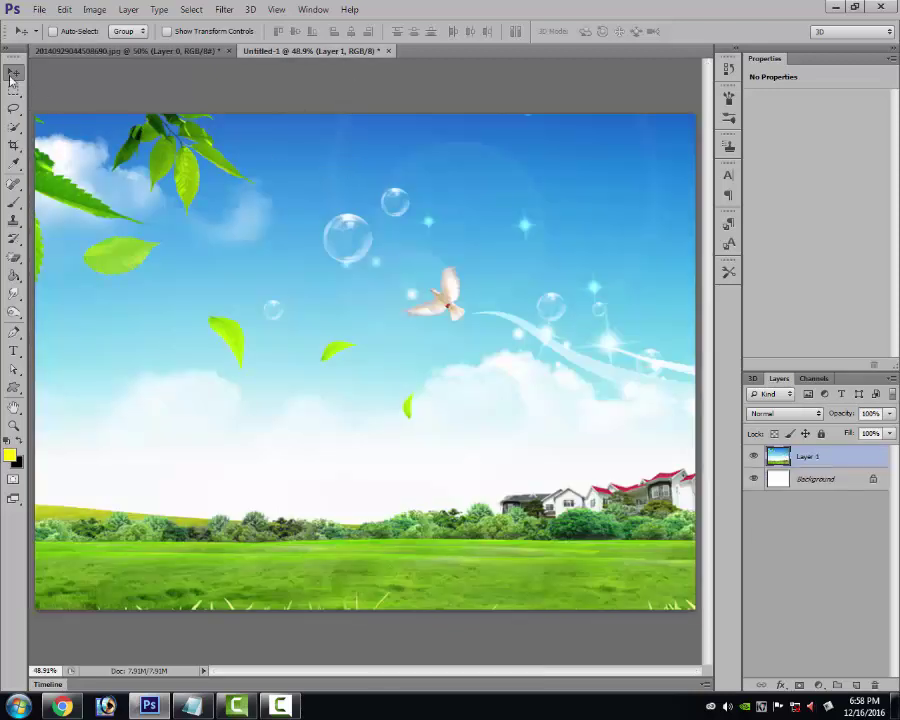
left_click_drag(357, 281, 174, 55)
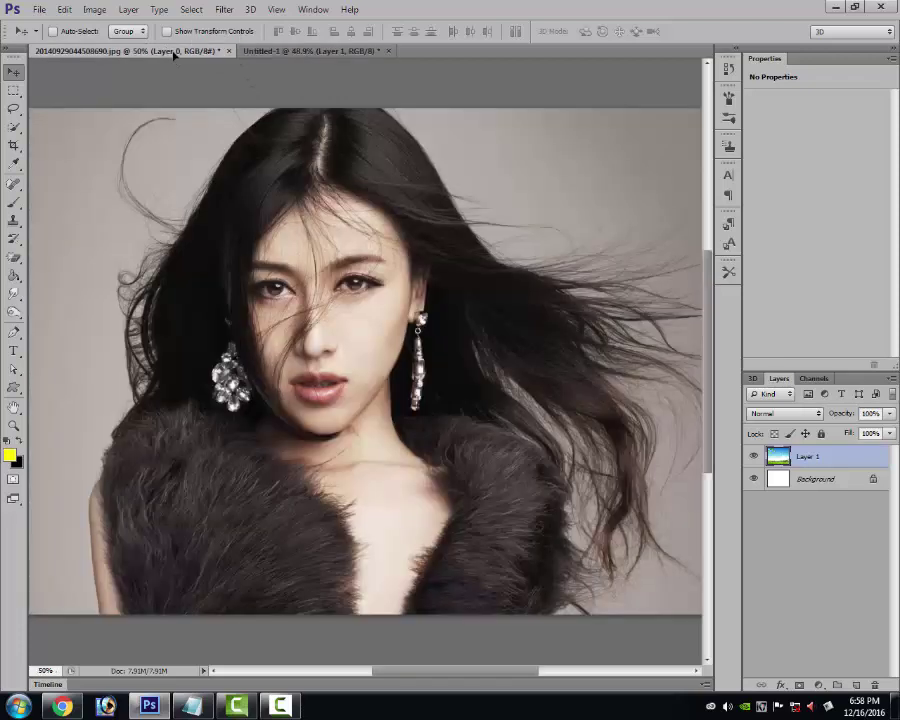
left_click_drag(174, 55, 363, 302)
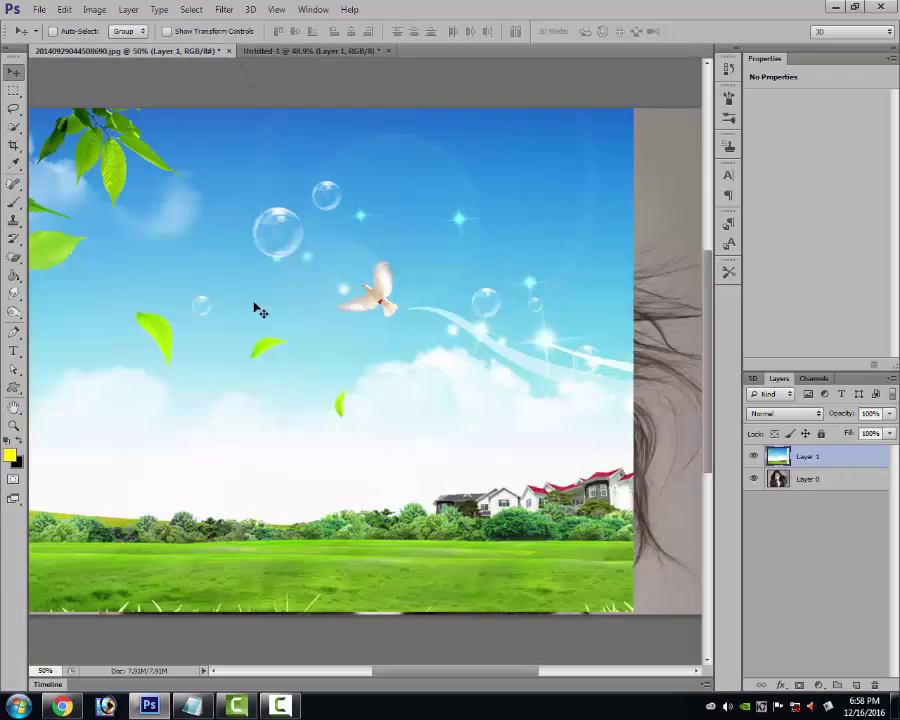
left_click_drag(253, 307, 327, 311)
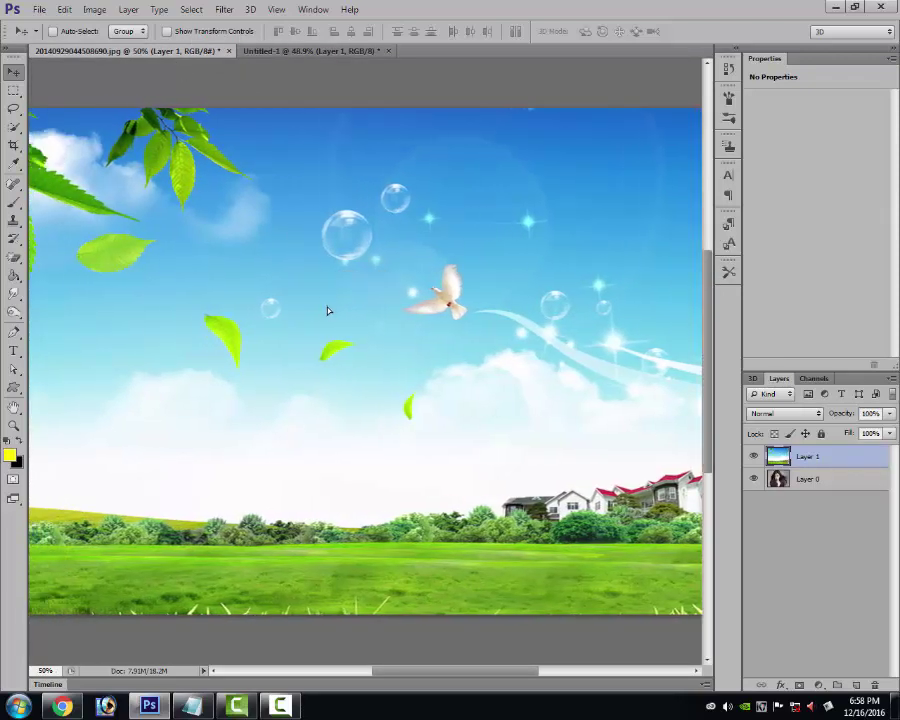
Move the landscape Layer 1 beneath the woman's photo layer, Layer 0
key("ctrl+minus")
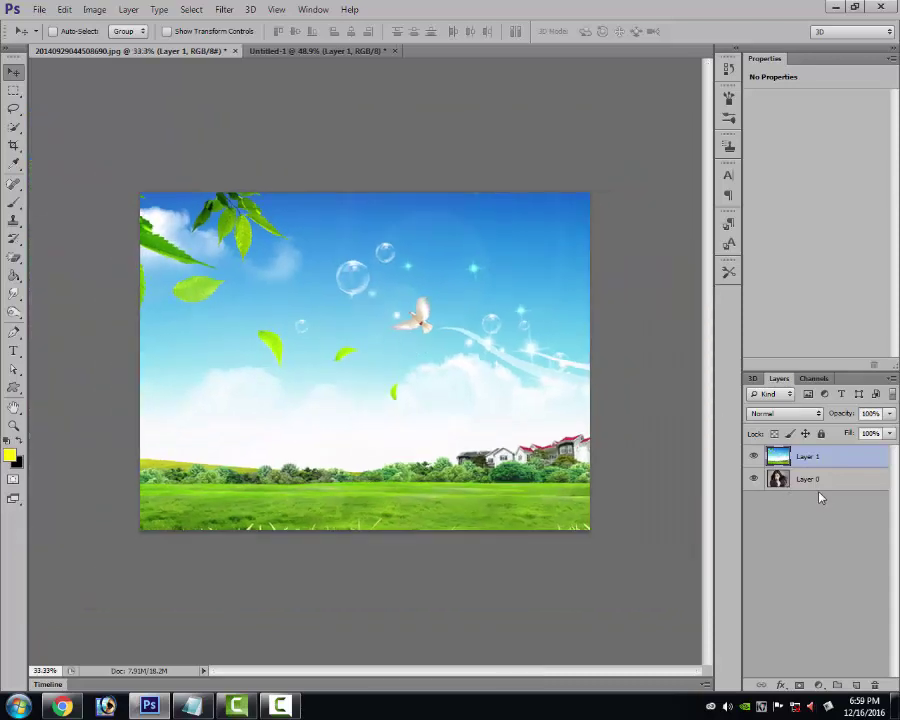
left_click(813, 482)
left_click_drag(808, 457, 807, 480)
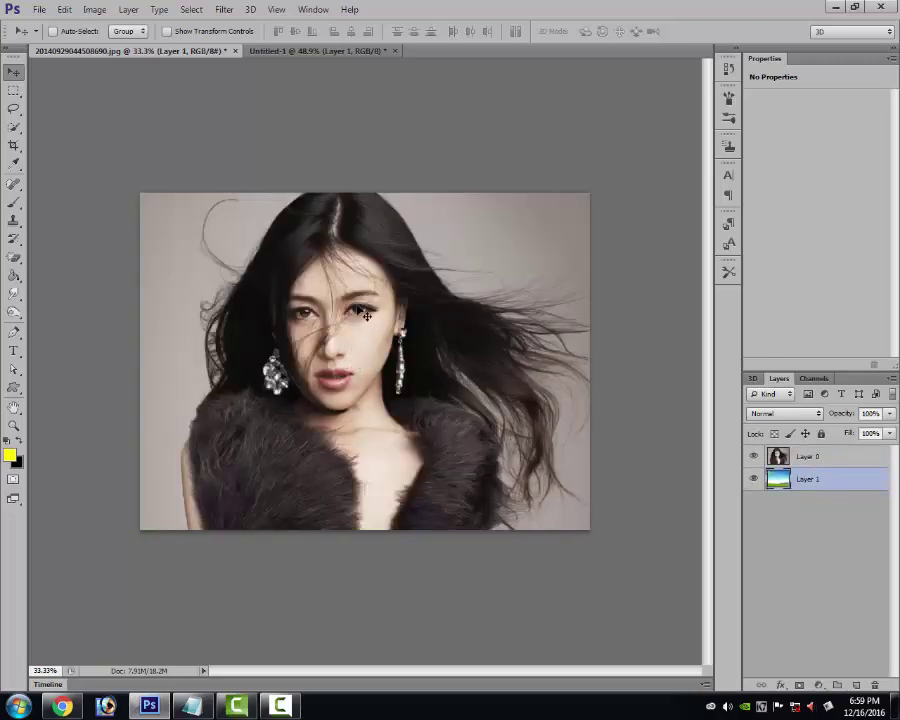
On Layer 0, Quick Select the woman from fur to hair, Alt-subtracting grey background beside the hair
left_click(818, 458)
left_click(13, 128)
right_click(13, 131)
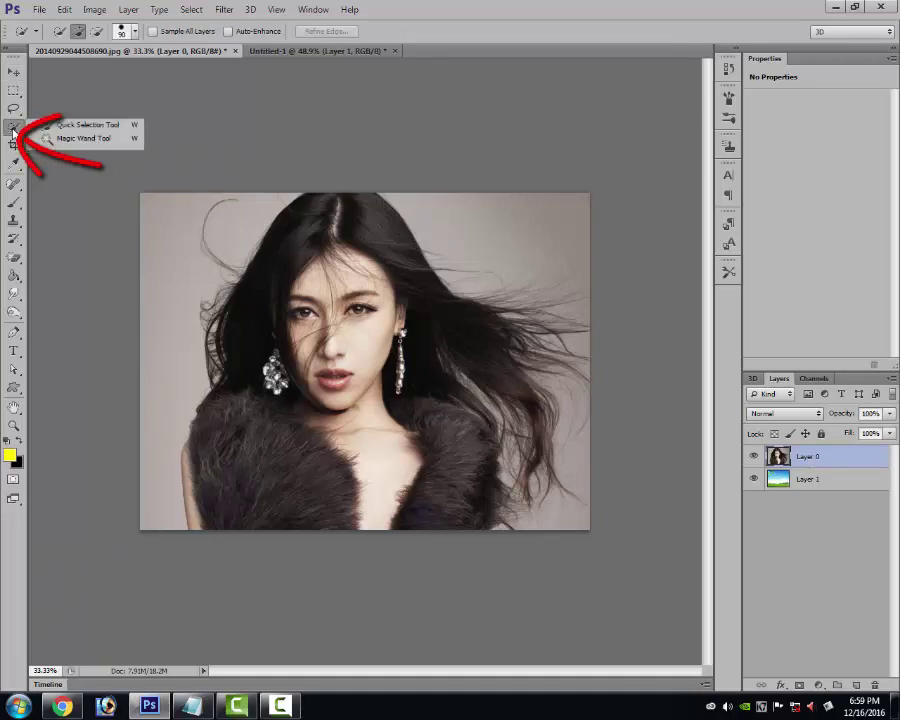
left_click(88, 125)
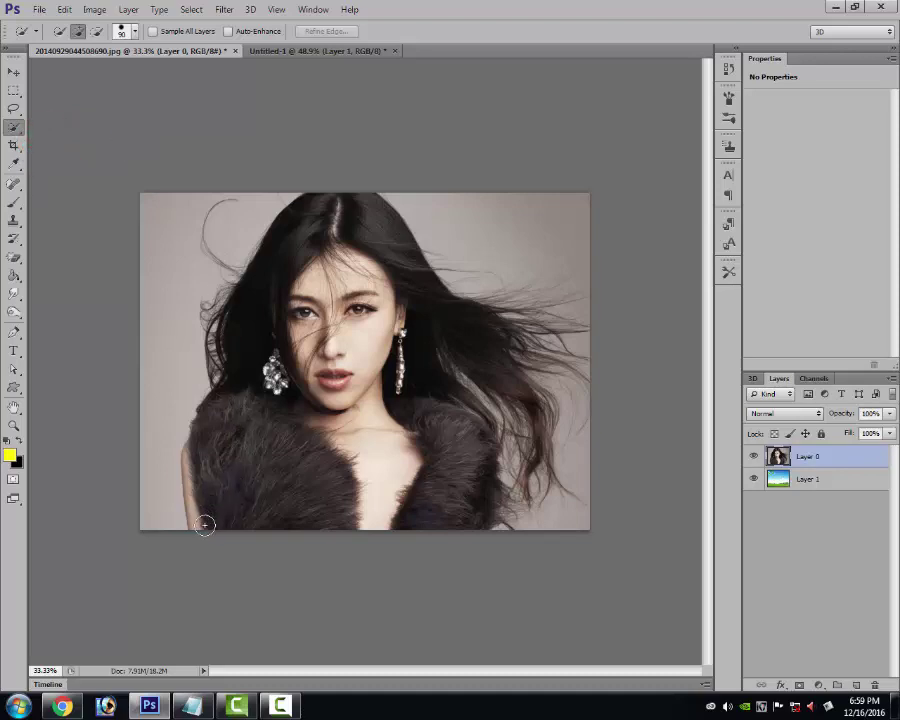
mouse_move(201, 528)
left_mouse_down()
mouse_move(288, 479)
mouse_move(230, 422)
mouse_move(226, 315)
mouse_move(358, 217)
mouse_move(386, 259)
mouse_move(494, 348)
mouse_move(533, 438)
mouse_move(472, 490)
left_mouse_up()
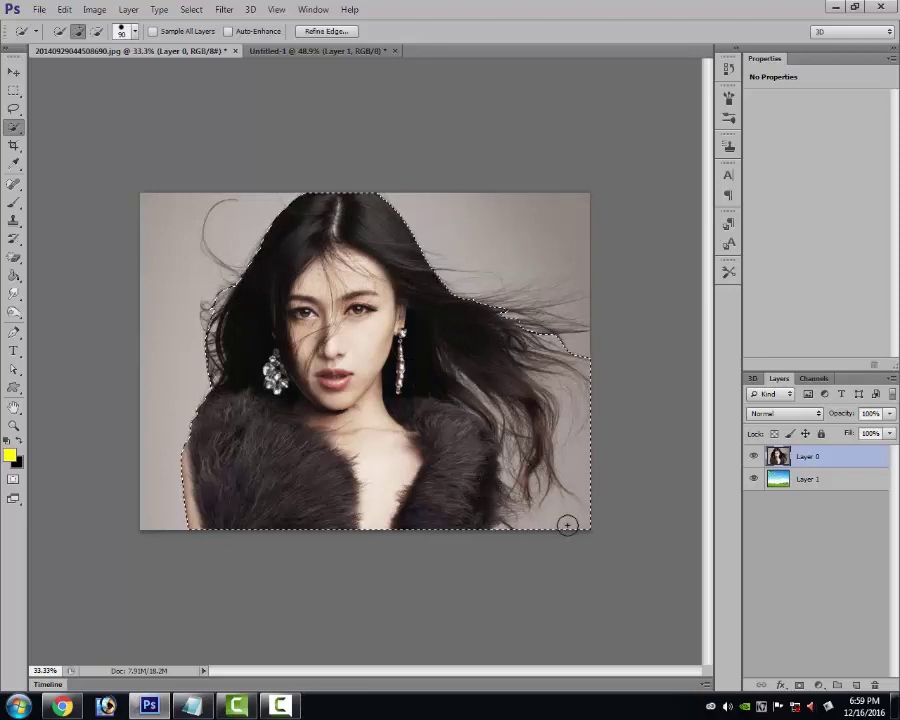
key("alt")
mouse_move(574, 525)
left_mouse_down()
mouse_move(588, 492)
mouse_move(570, 344)
left_mouse_up()
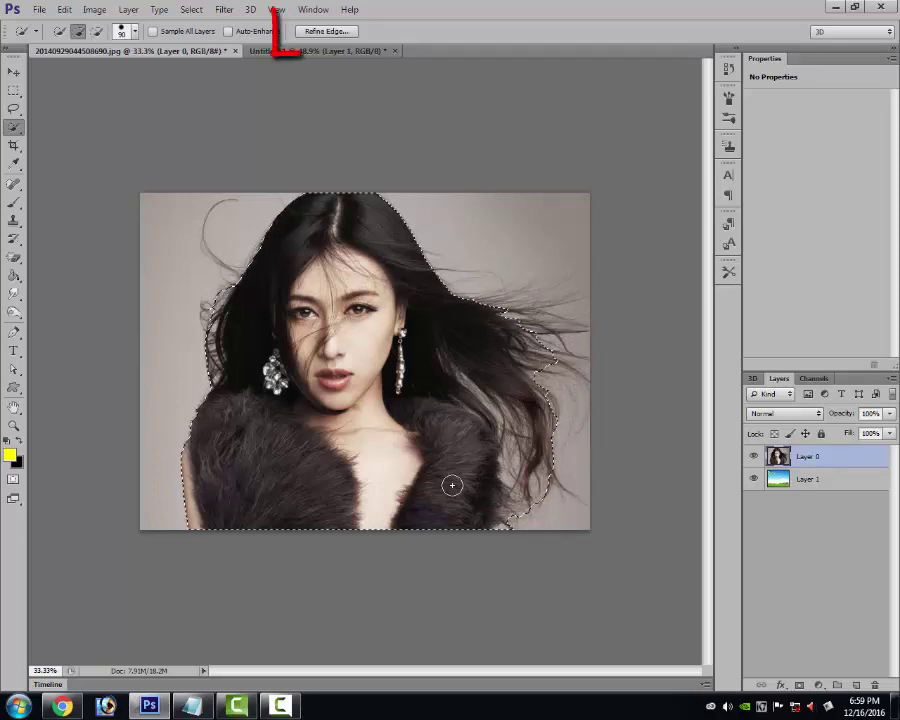
In Refine Edge, enable Smart Radius with Radius 50 px, Smooth 20 and Contrast 5%
left_click(347, 37)
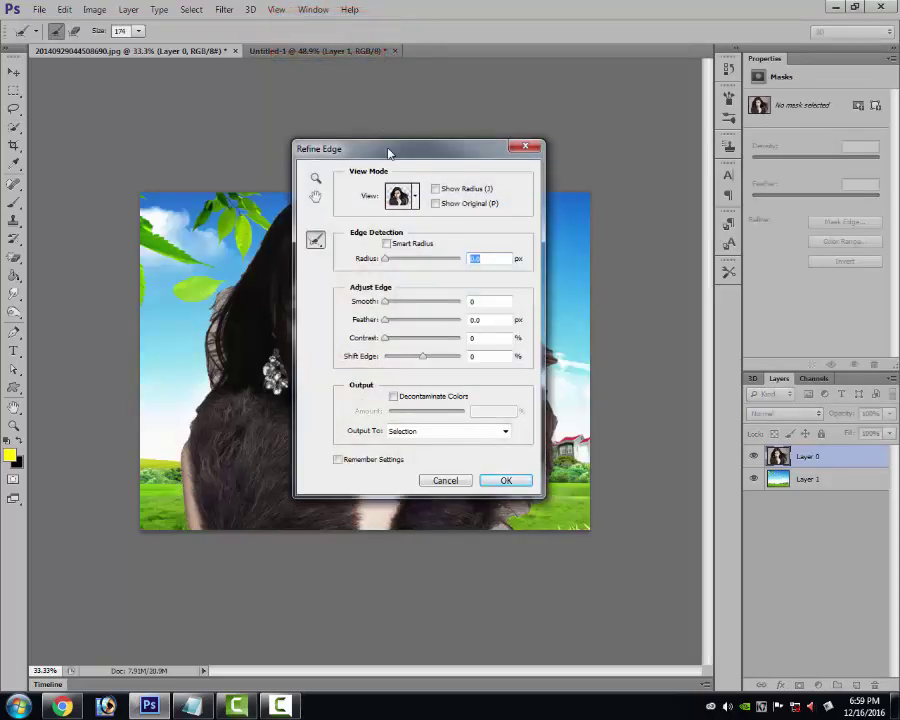
mouse_move(388, 150)
left_mouse_down()
mouse_move(590, 192)
mouse_move(702, 245)
left_mouse_up()
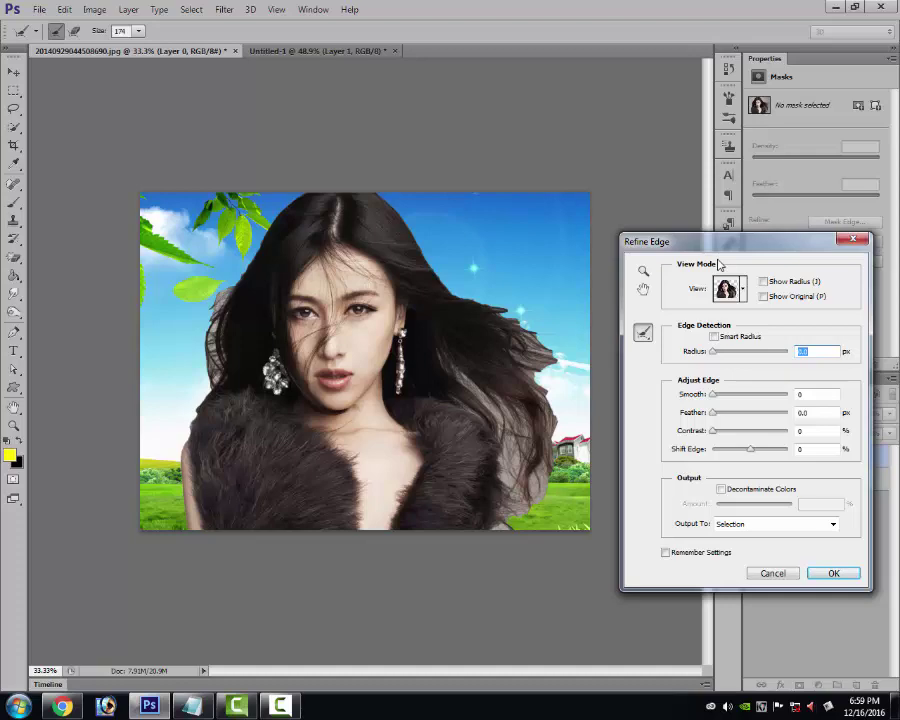
left_click(714, 339)
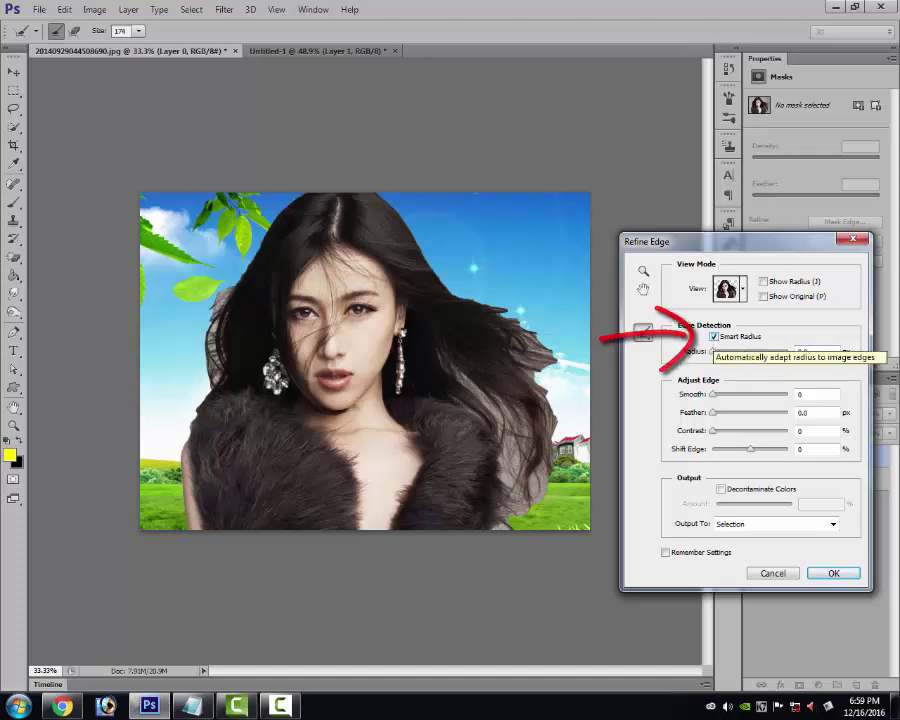
left_click(812, 352)
type("50")
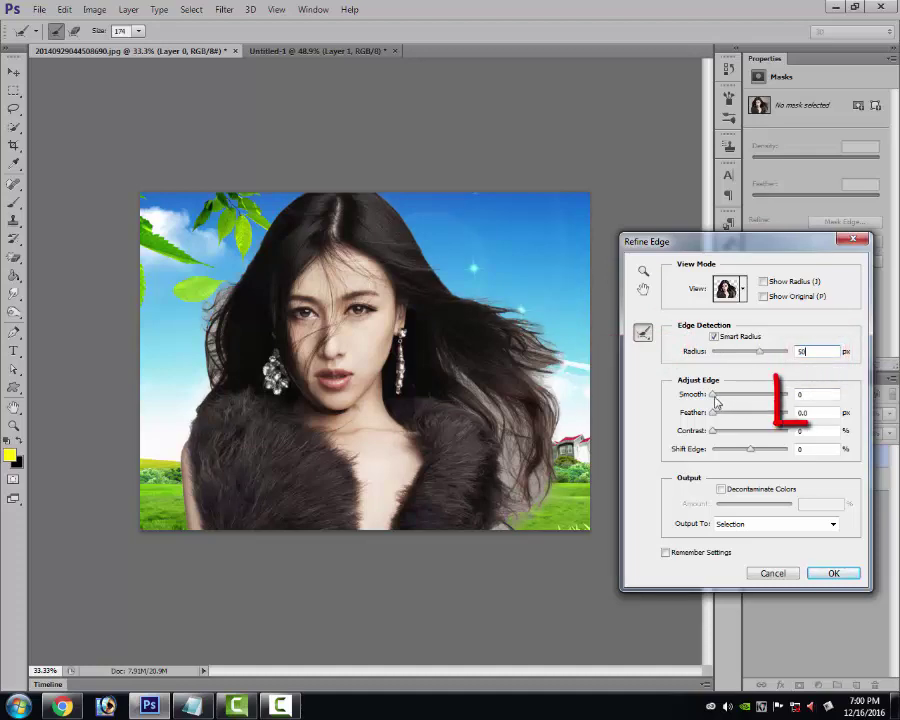
key("Tab")
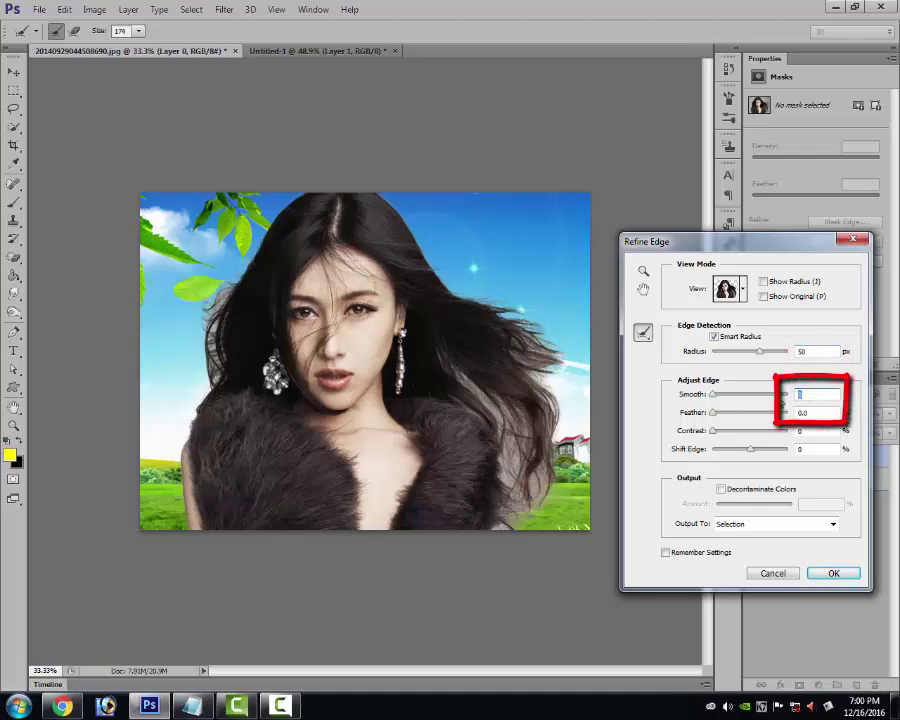
type("20")
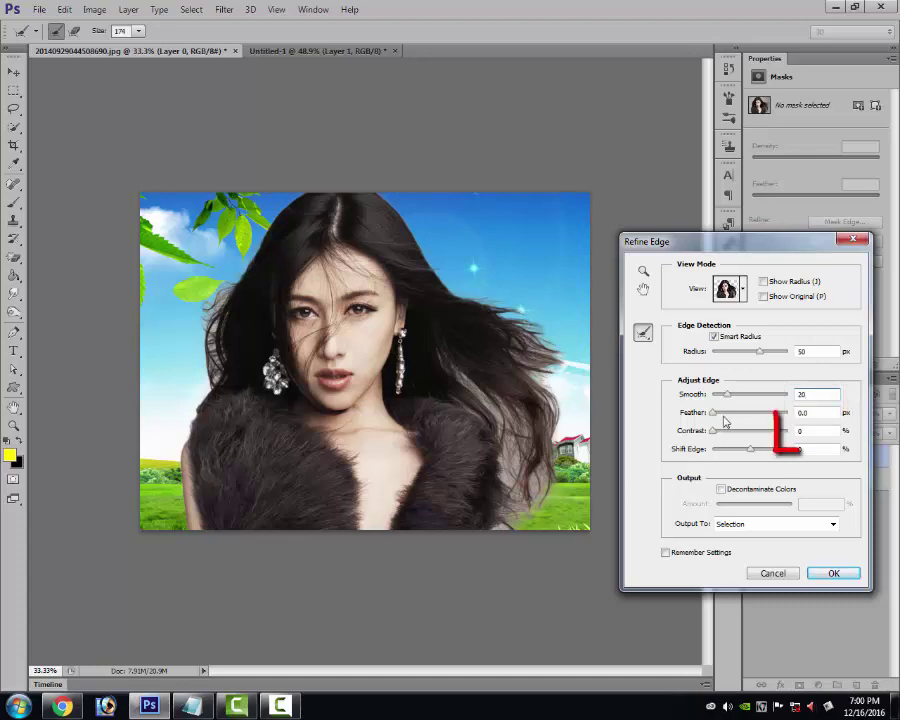
left_click(797, 432)
type("5")
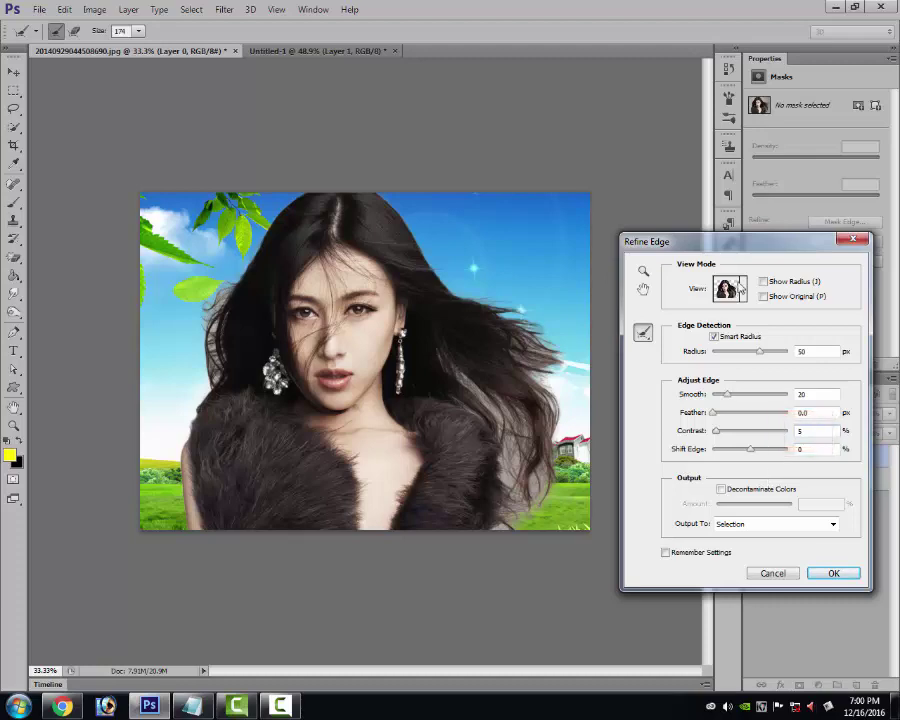
left_click(743, 290)
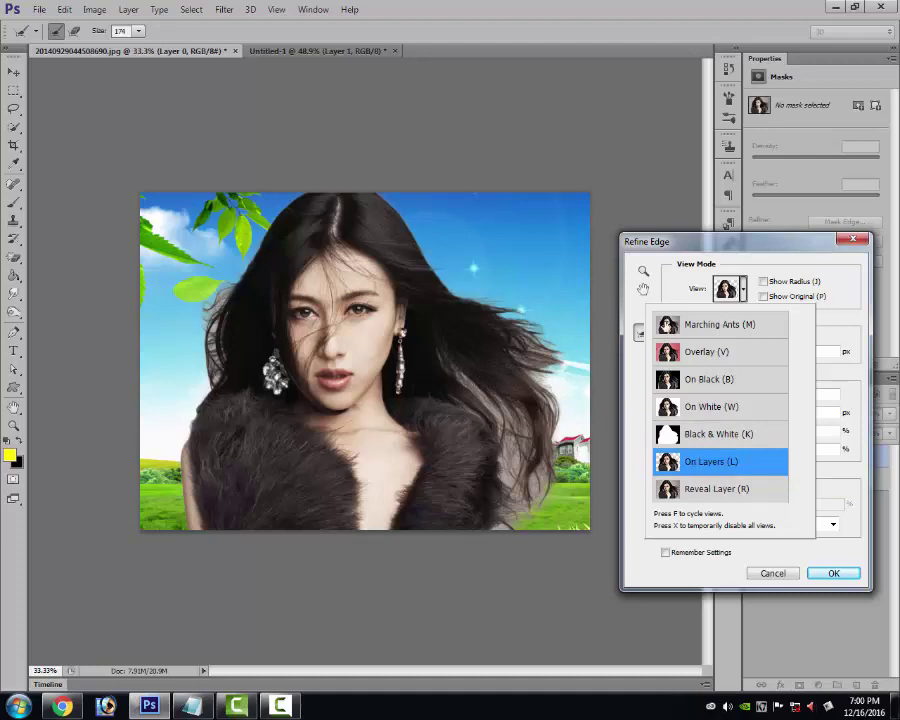
Preview On Layers and paint the lower-left fur and right-side hair with a larger Refine Radius brush
left_click(638, 316)
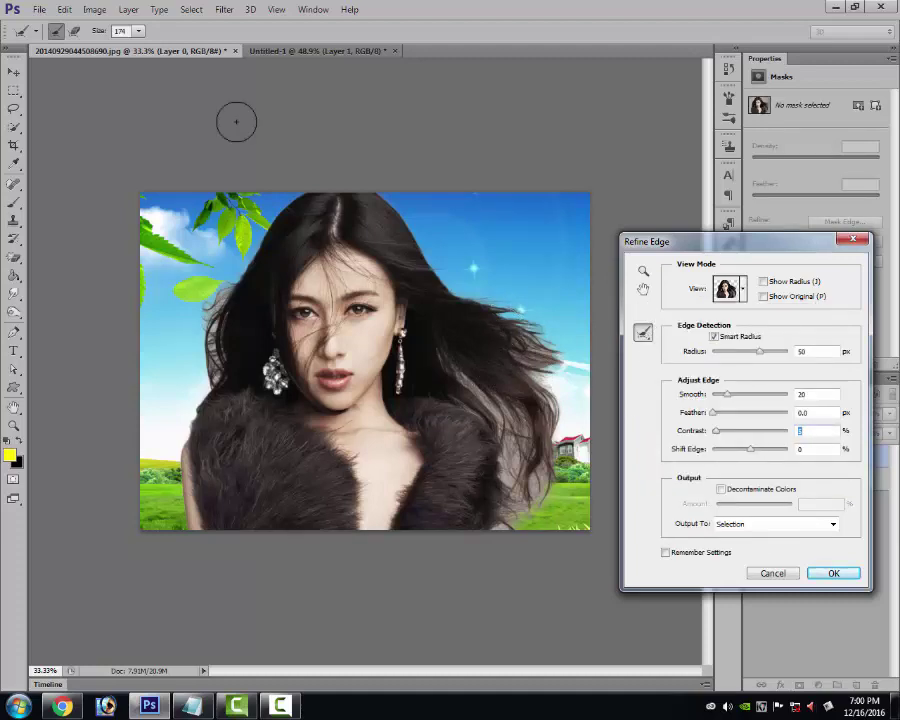
left_click(139, 31)
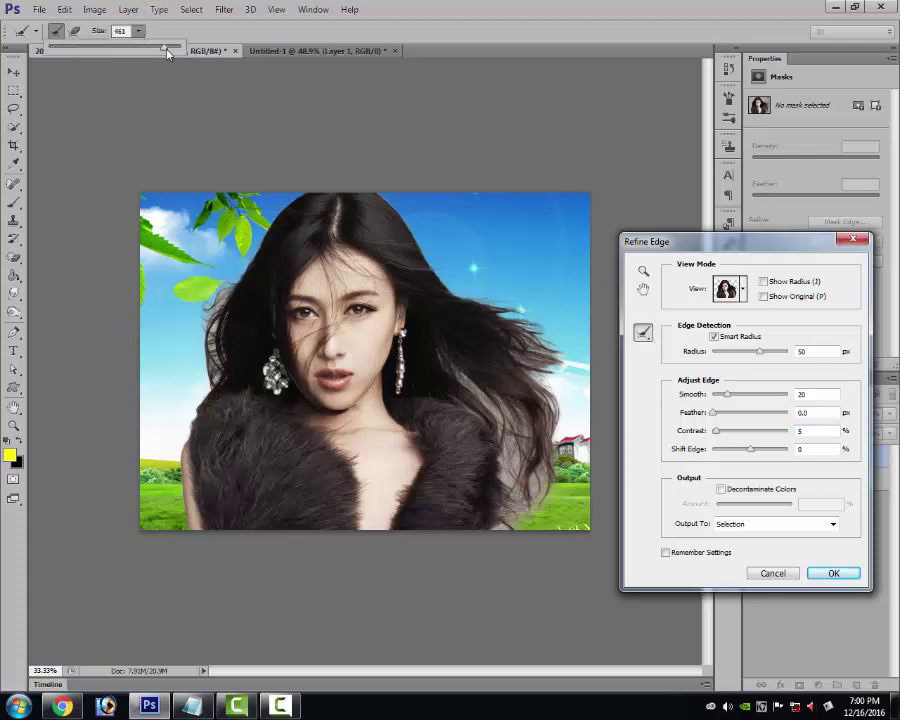
left_click_drag(101, 52, 158, 46)
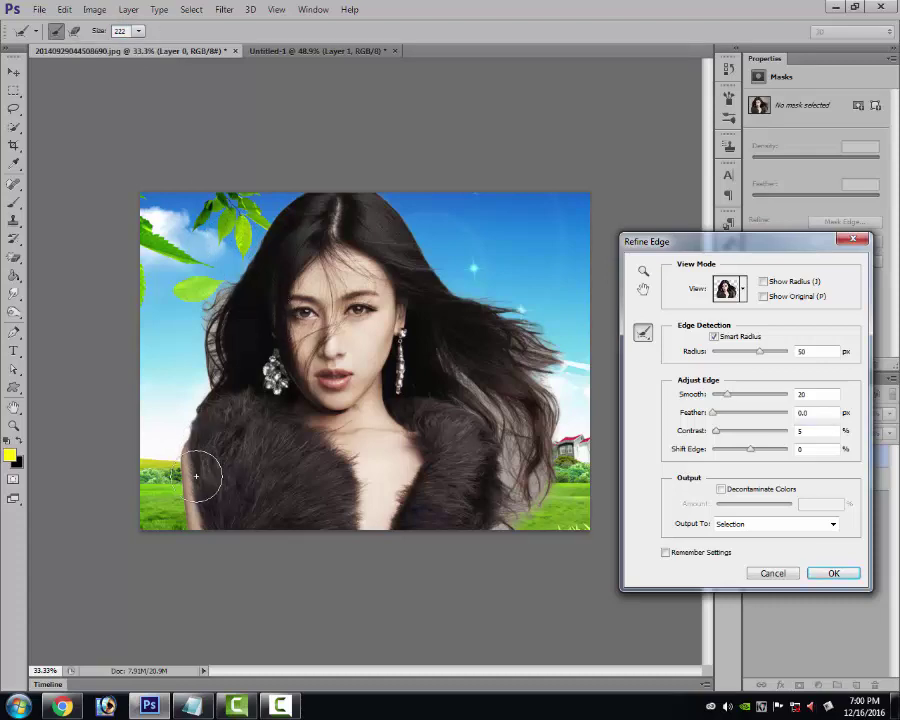
mouse_move(196, 476)
left_mouse_down()
mouse_move(188, 522)
mouse_move(177, 466)
mouse_move(193, 352)
mouse_move(218, 276)
mouse_move(189, 201)
mouse_move(229, 201)
mouse_move(235, 252)
mouse_move(226, 271)
mouse_move(273, 193)
mouse_move(311, 181)
mouse_move(418, 195)
mouse_move(429, 262)
mouse_move(476, 287)
mouse_move(502, 271)
mouse_move(539, 302)
mouse_move(512, 283)
mouse_move(581, 301)
mouse_move(580, 368)
mouse_move(546, 283)
mouse_move(573, 257)
mouse_move(552, 297)
mouse_move(562, 420)
mouse_move(573, 384)
mouse_move(538, 518)
mouse_move(516, 530)
mouse_move(550, 496)
left_mouse_up()
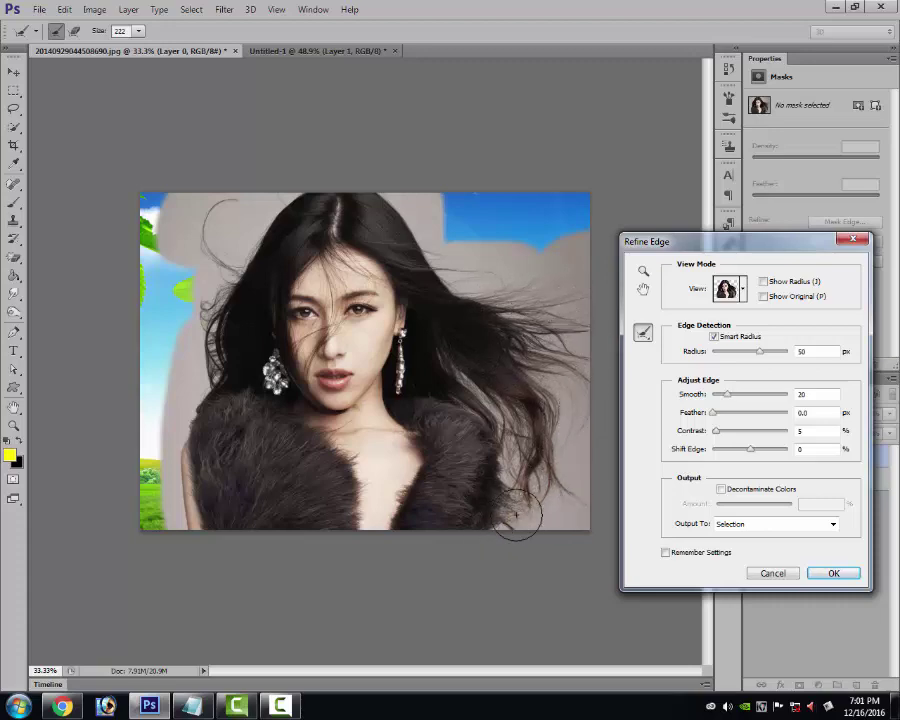
left_click_drag(512, 524, 546, 344)
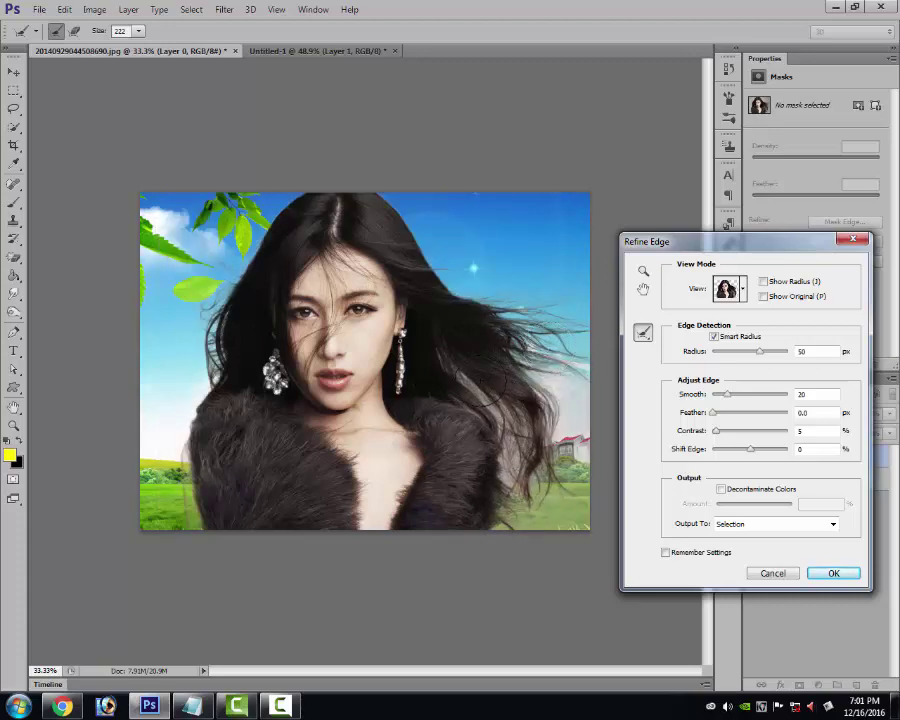
Refine the hair's right edge and output as New Layer with Layer Mask, creating Layer 0 copy
left_click_drag(466, 378, 556, 483)
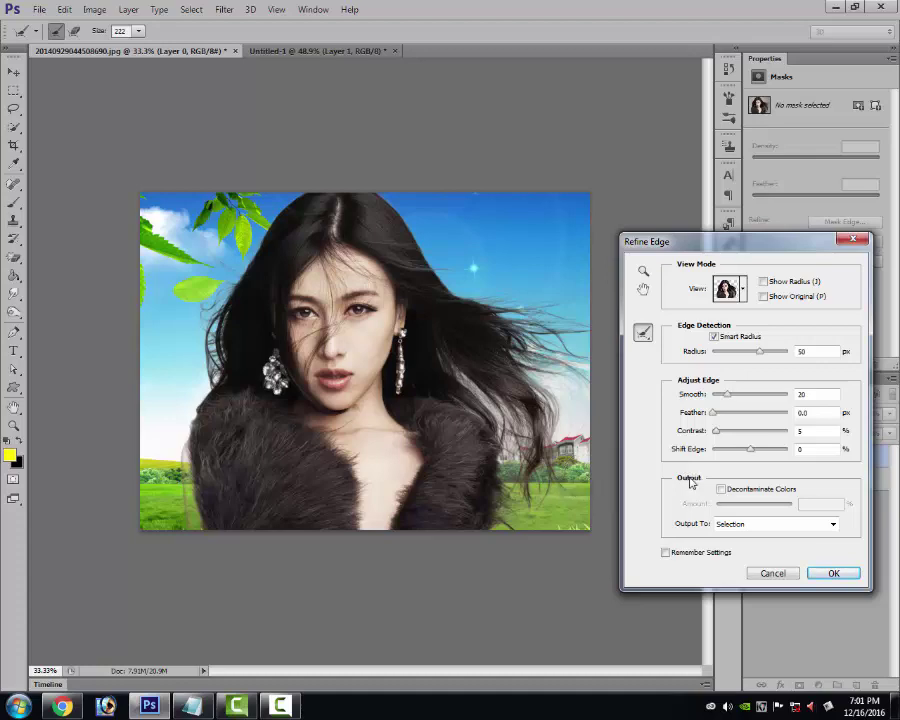
left_click(832, 524)
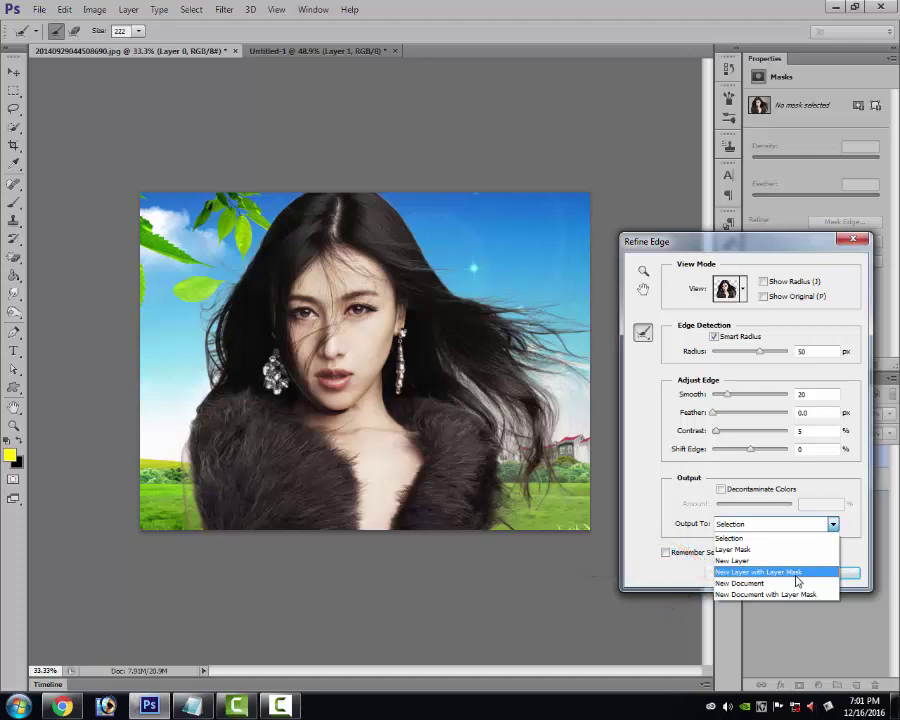
left_click(797, 574)
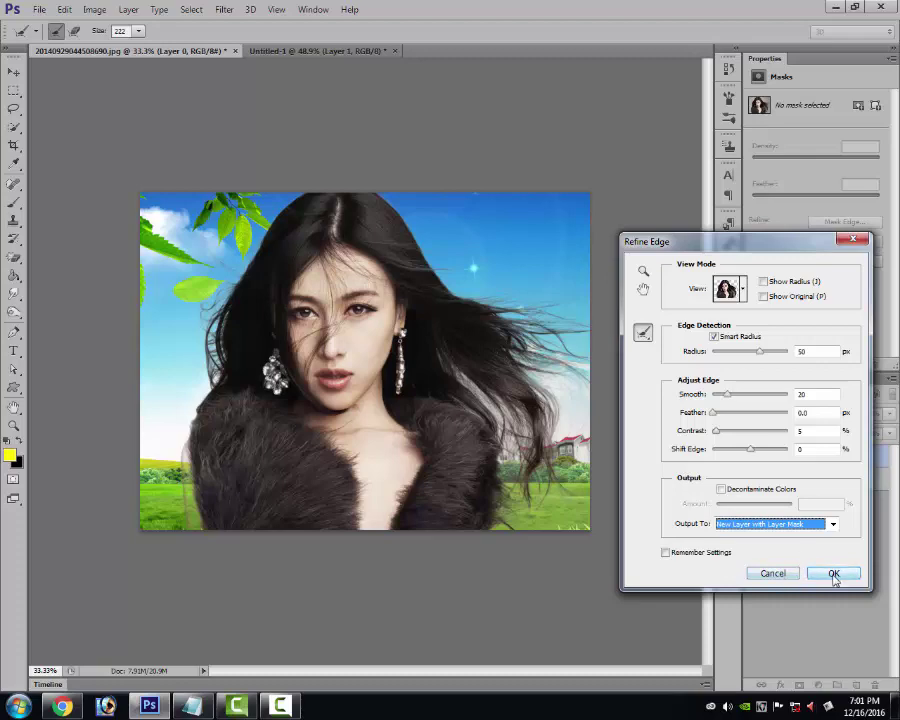
left_click(834, 574)
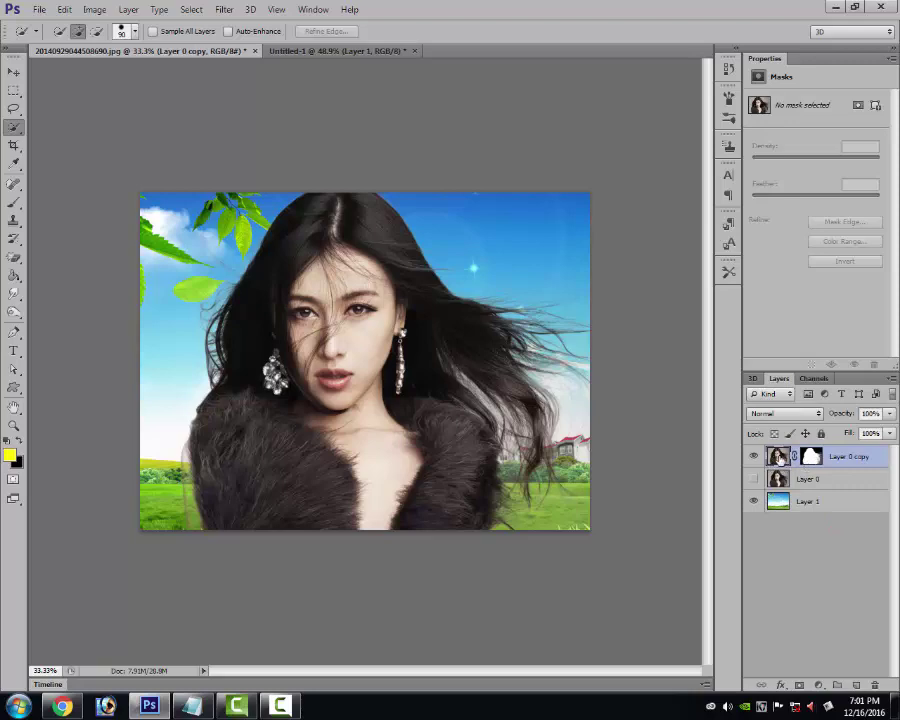
Duplicate Layer 0 copy as Layer 0 copy 2 and set the duplicate's opacity to 50%
left_click_drag(432, 268, 590, 401)
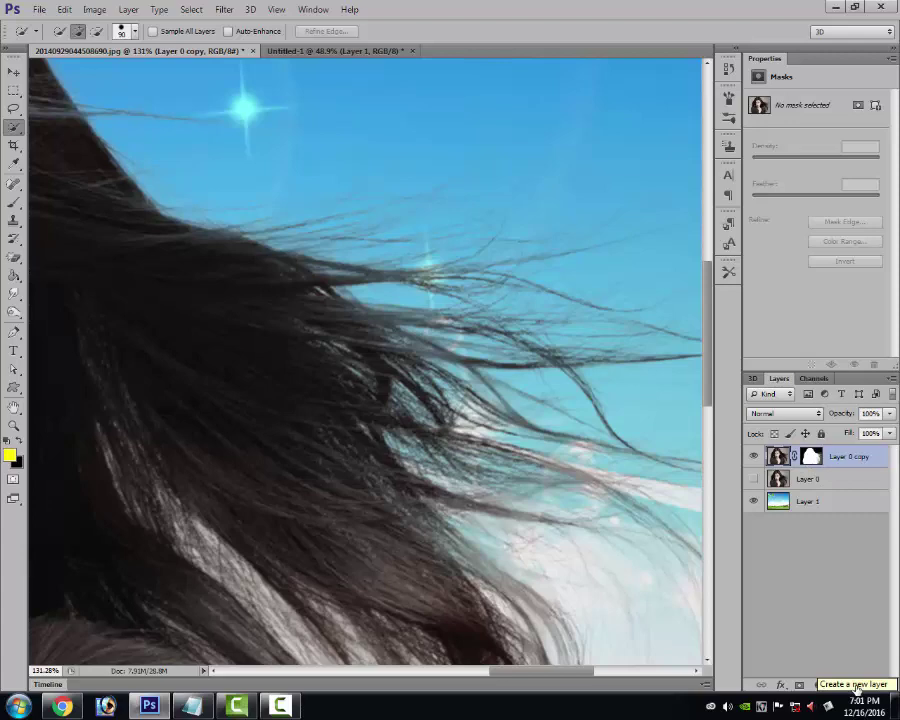
mouse_move(800, 456)
left_mouse_down()
mouse_move(846, 520)
mouse_move(856, 685)
left_mouse_up()
key("ctrl+0")
left_click(889, 413)
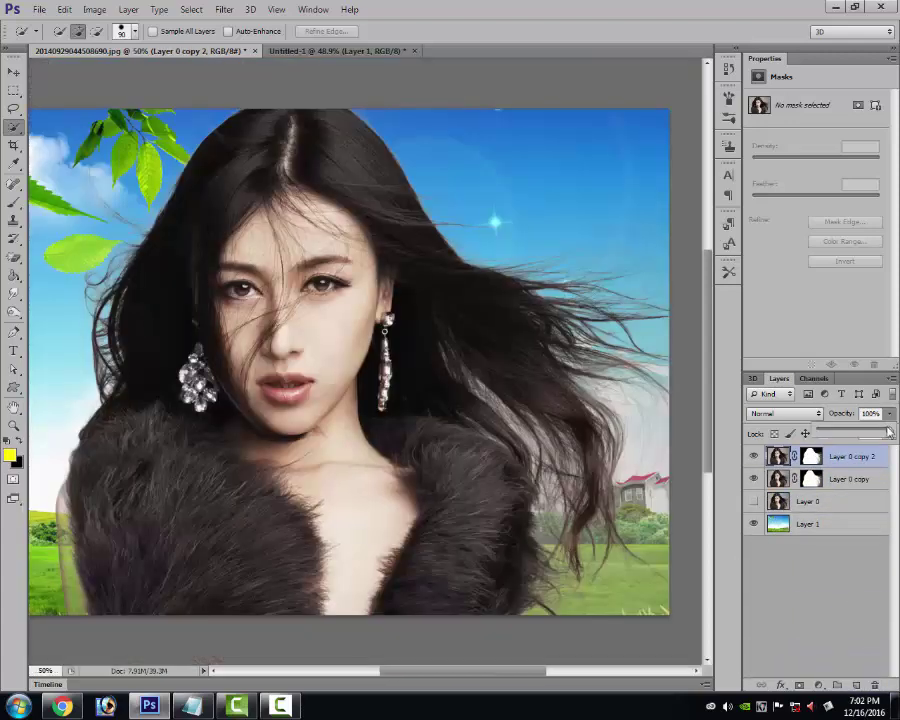
left_click_drag(888, 430, 876, 433)
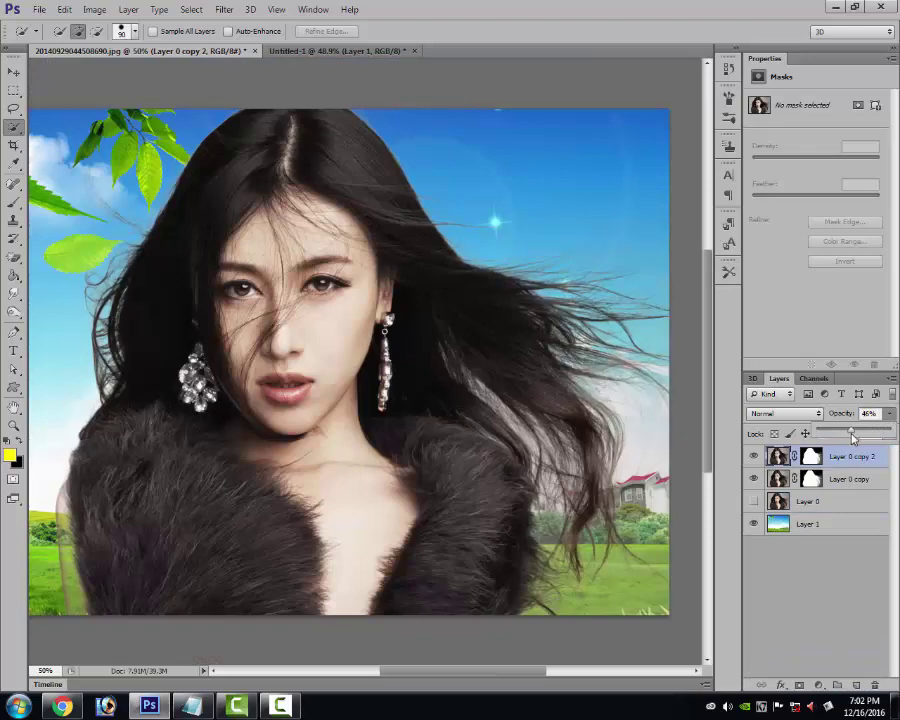
left_click(754, 500)
left_click(842, 416)
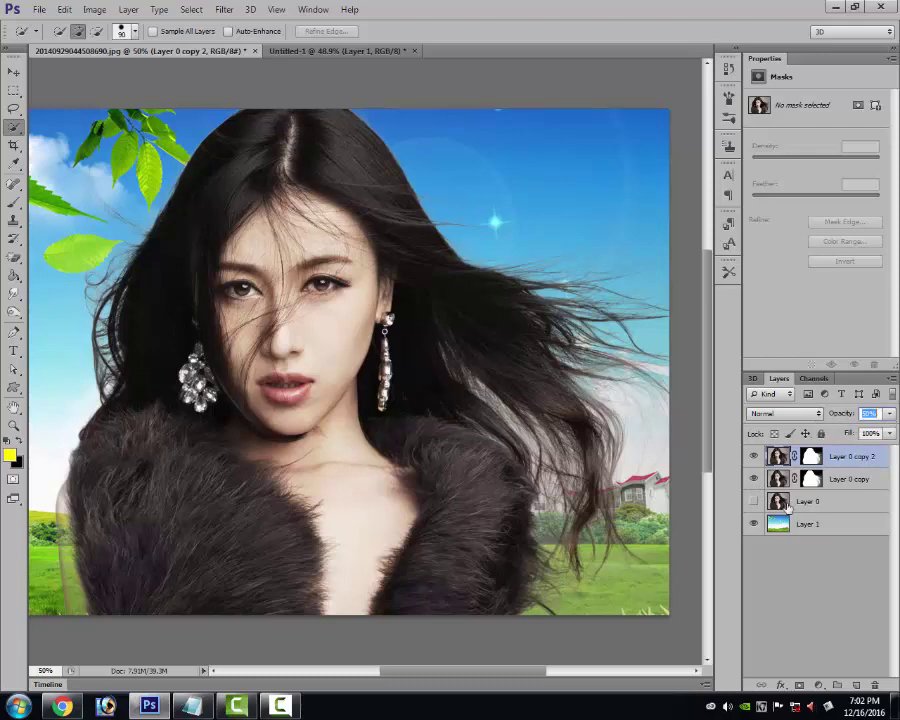
Group Layer 0 copy and Layer 0 copy 2 into Group 1
left_click(837, 481, "ctrl")
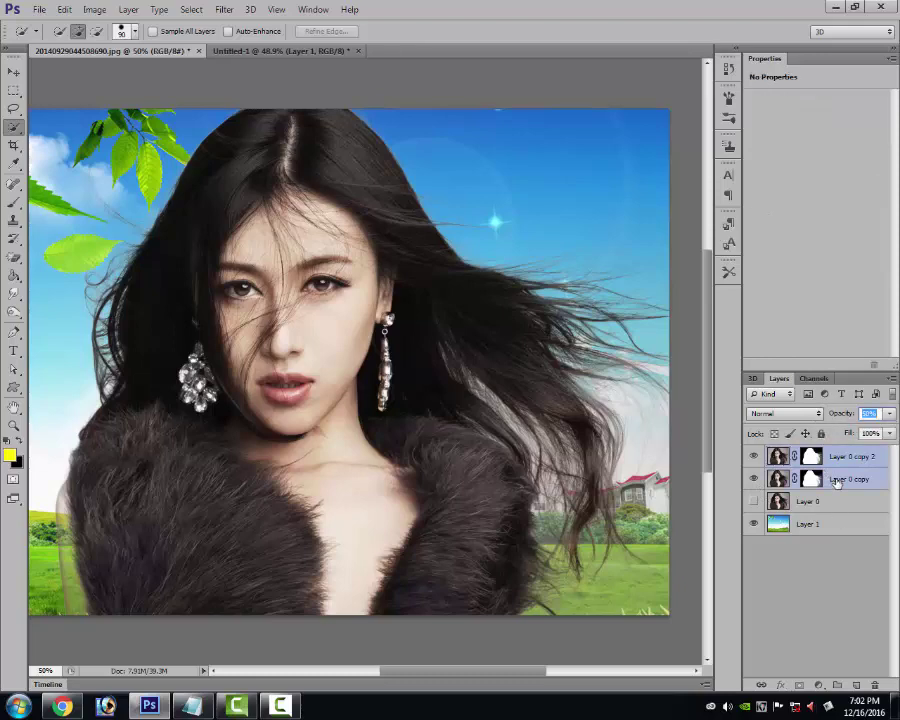
right_click(846, 459)
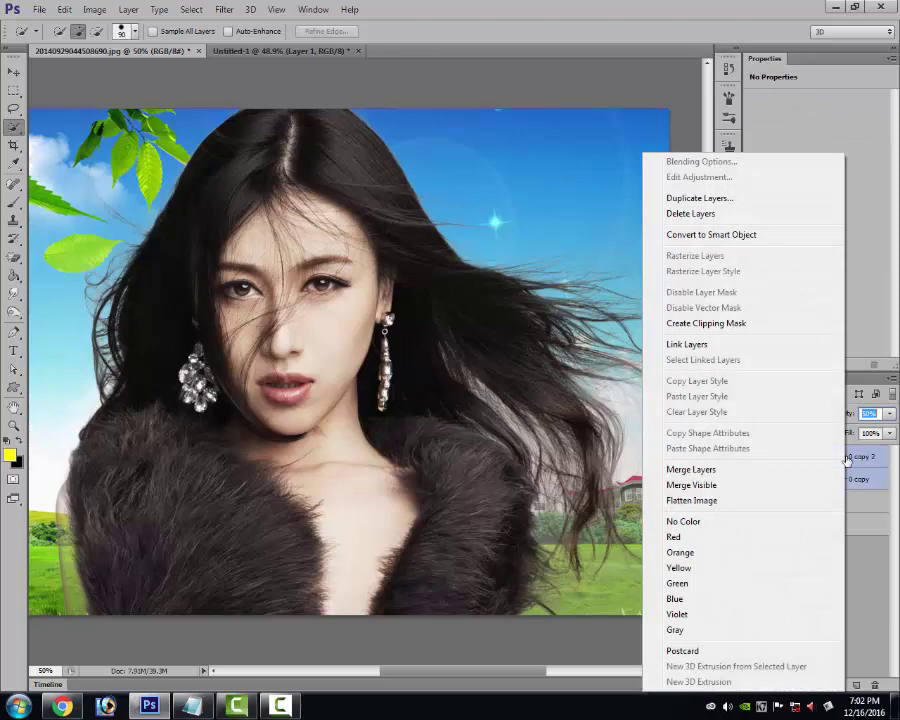
key("Escape")
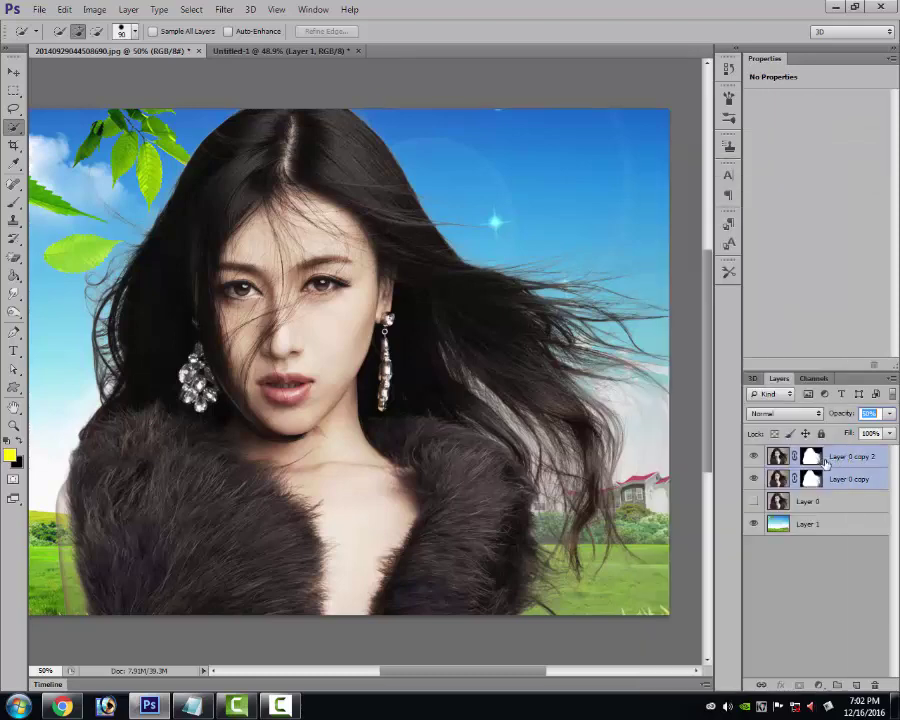
key("ctrl+g")
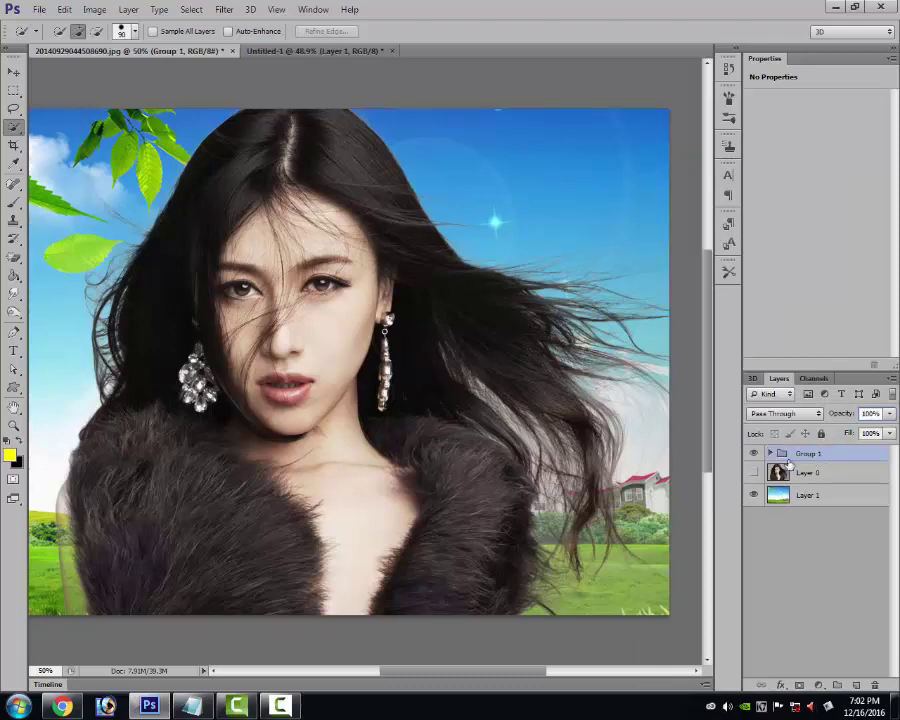
left_click(772, 454)
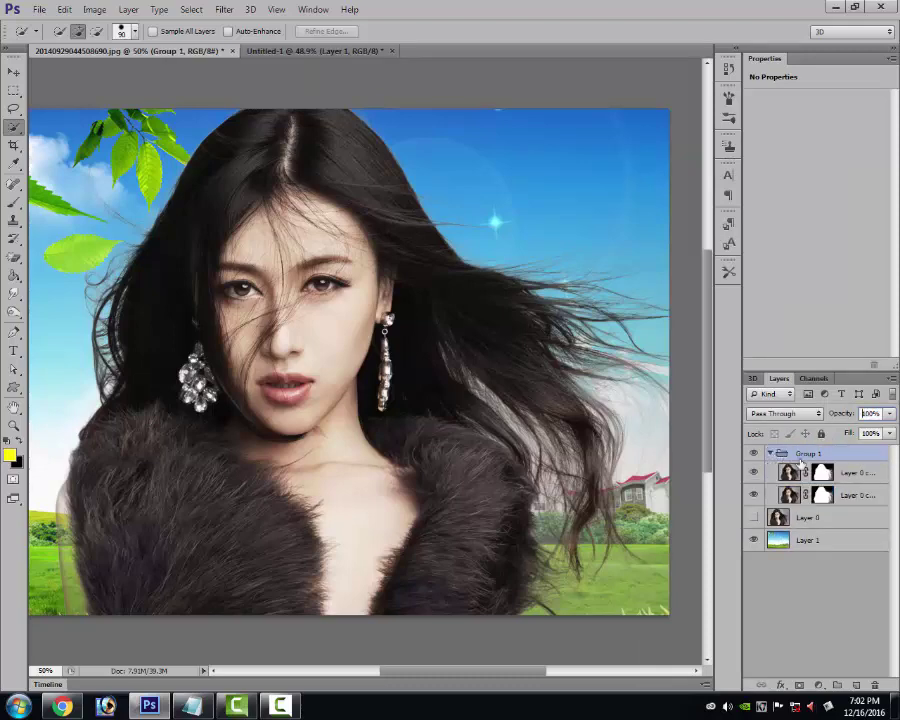
left_click(772, 454)
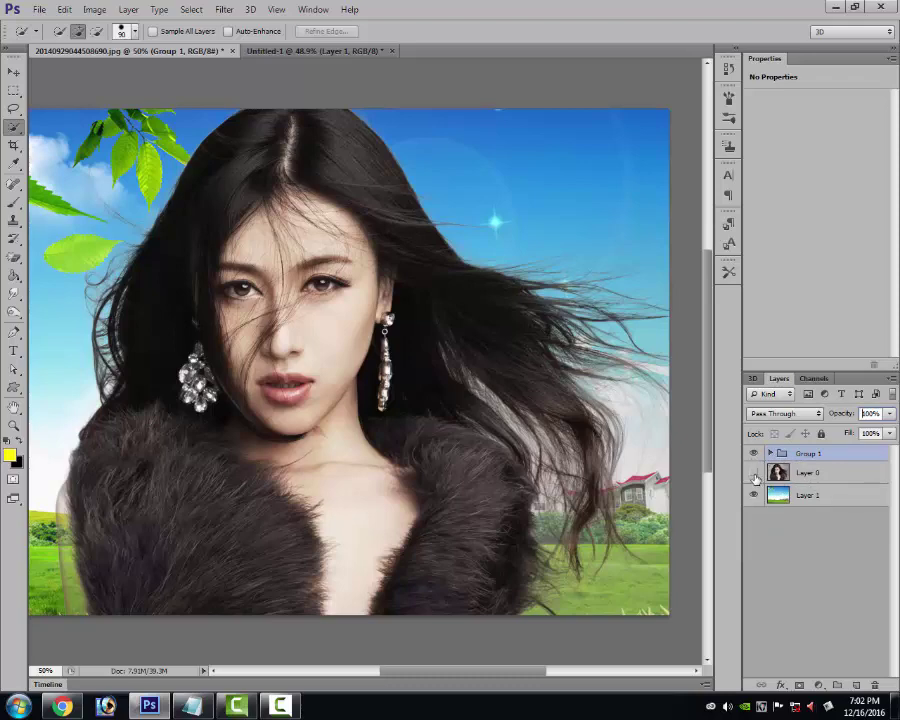
Compare the composite with and without Layer 0, leaving it hidden, and select Layer 1
left_click(754, 473)
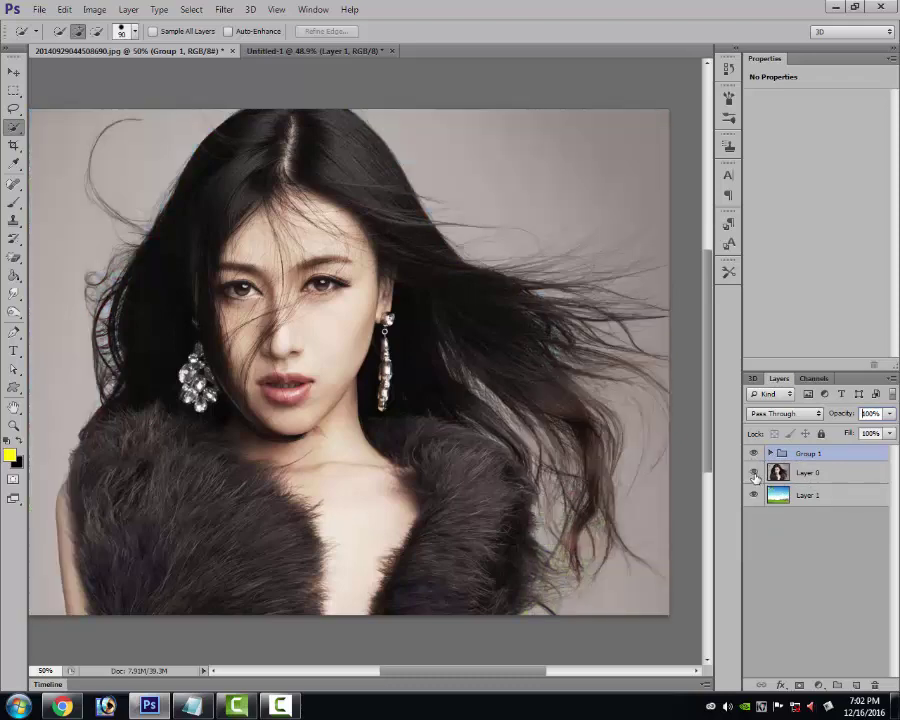
left_click(754, 473)
left_click(754, 473)
left_click(754, 474)
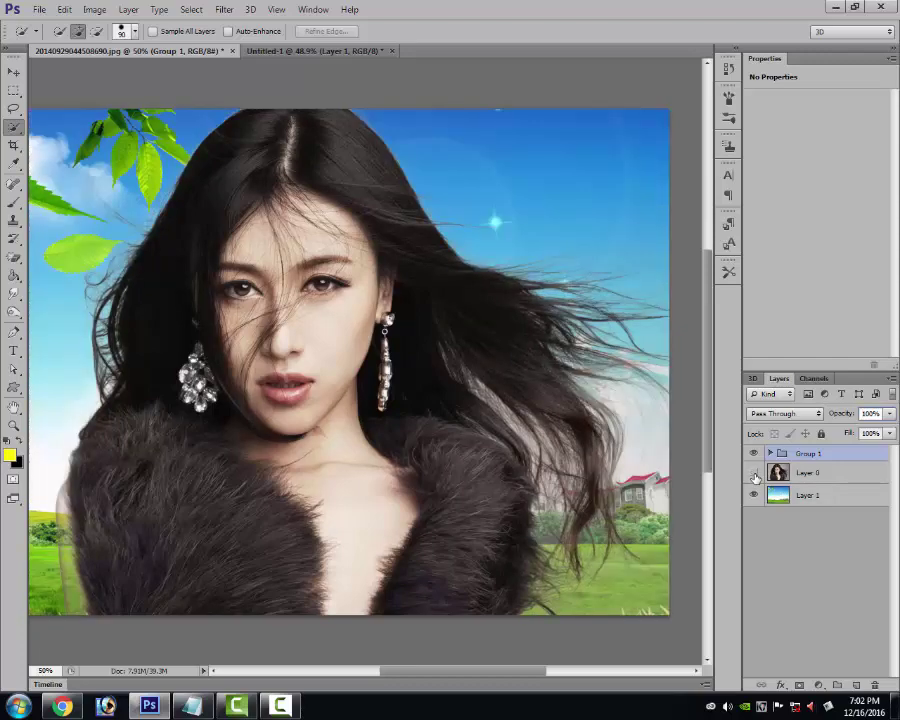
left_click(811, 496)
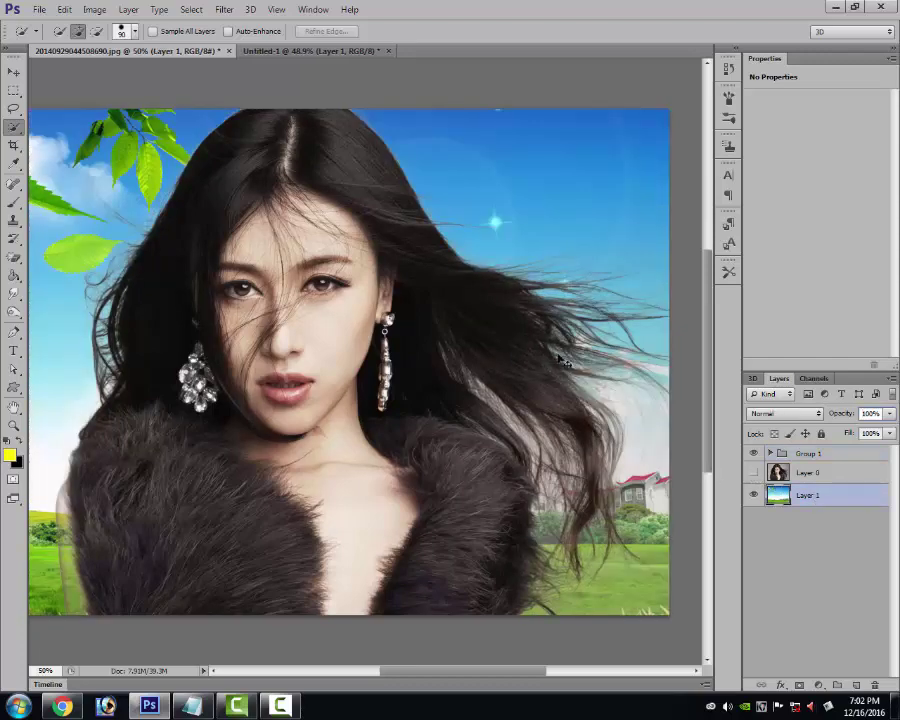
Adjust the background Layer 1's width with Free Transform and commit it
key("ctrl+t")
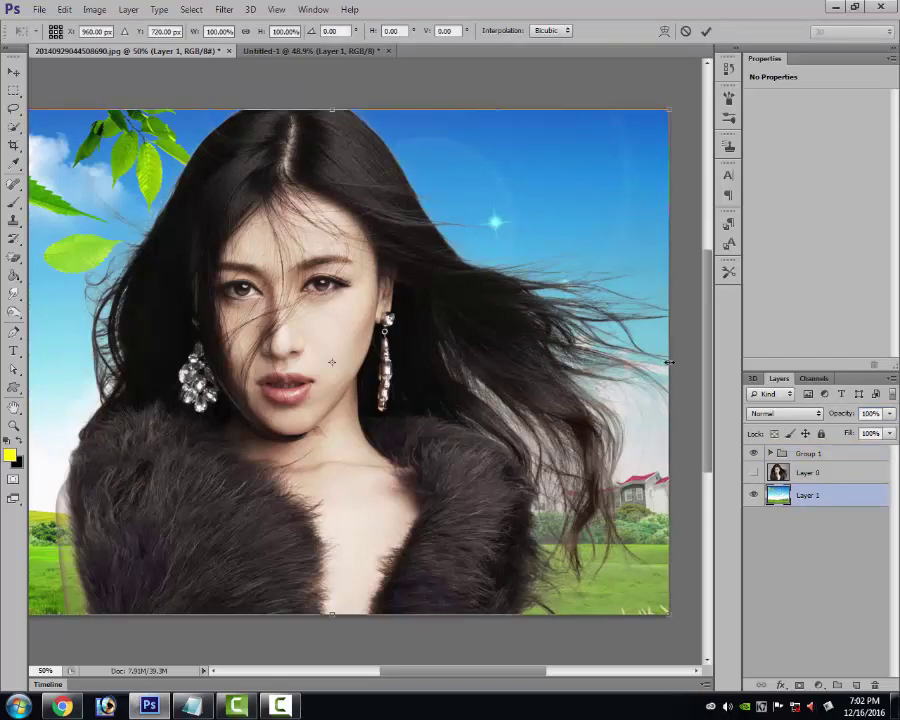
mouse_move(668, 362)
left_mouse_down()
mouse_move(354, 362)
mouse_move(351, 354)
mouse_move(672, 367)
left_mouse_up()
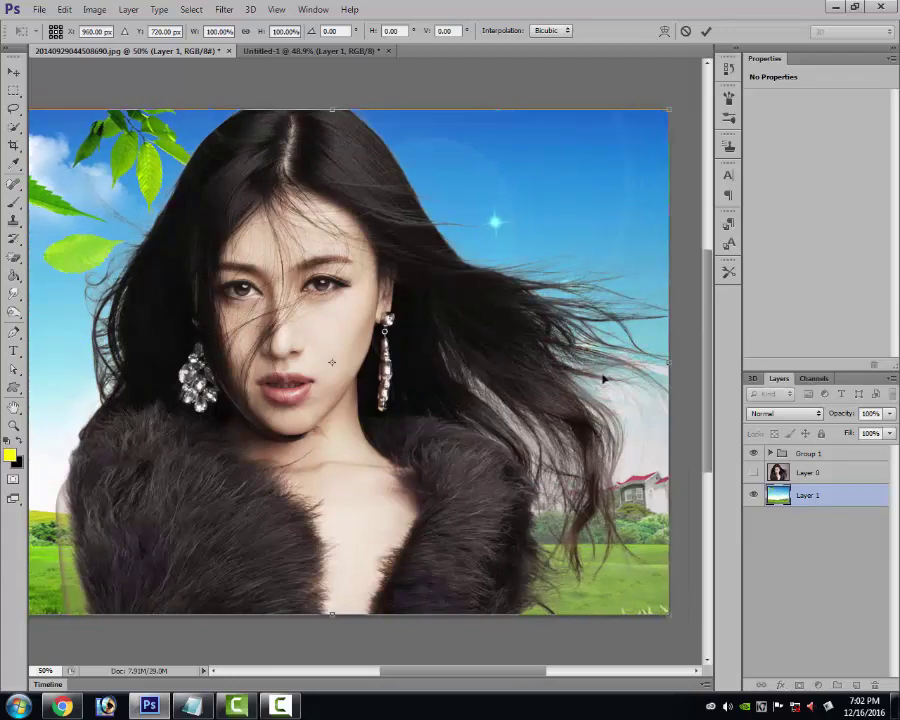
key("Return")
Show the finished composite in Full Screen Mode without panels, zooming in and back out
key("w")
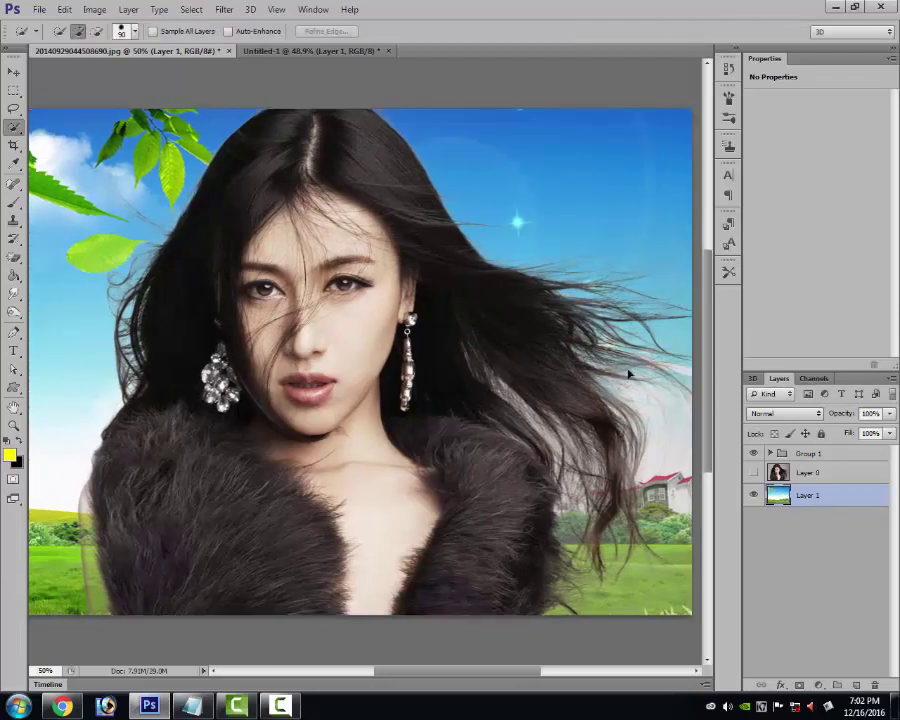
key("f")
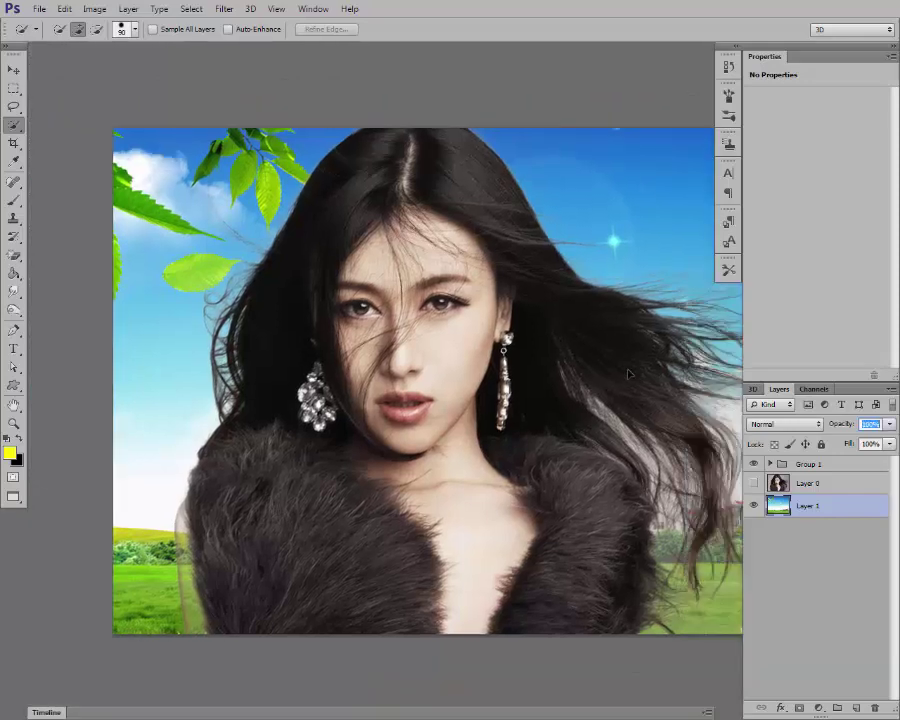
key("Tab")
key("shift+Tab")
scroll(607, 355, "right", 3)
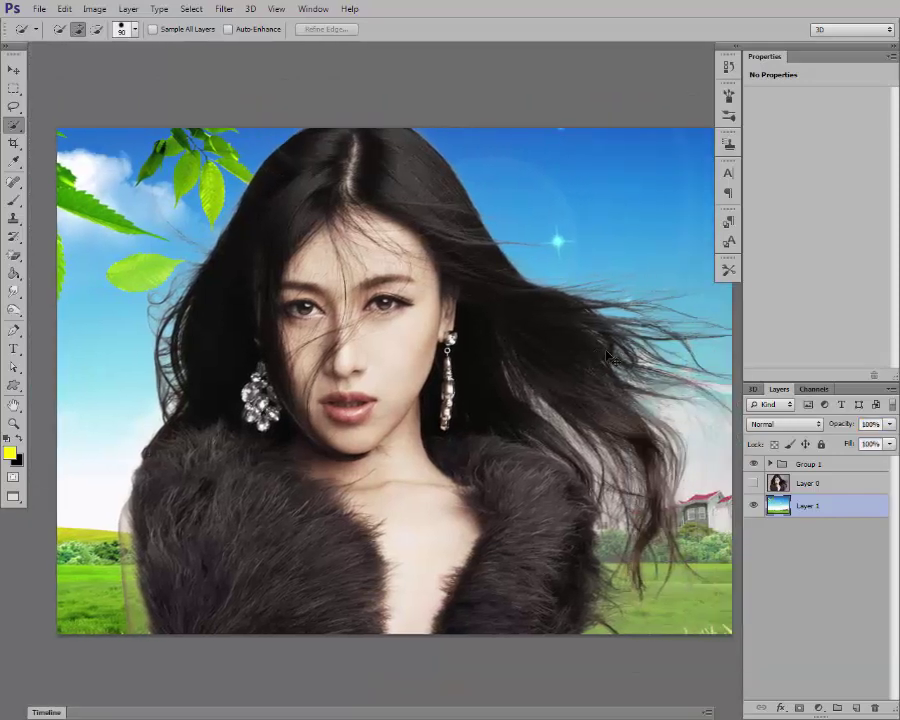
key("f")
key("f")
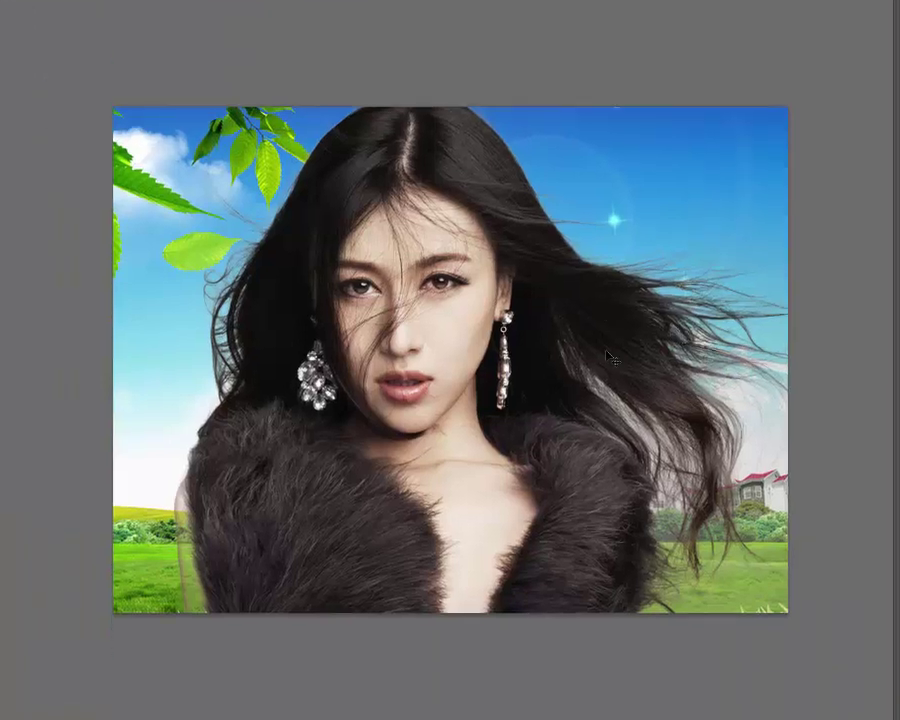
key("ctrl+plus")
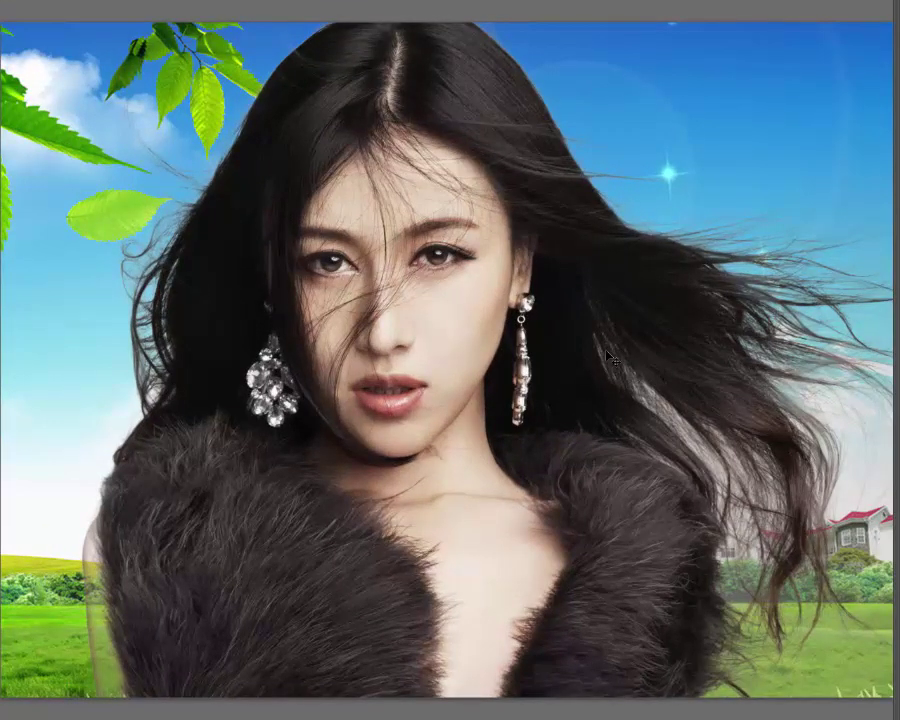
key("ctrl+minus")
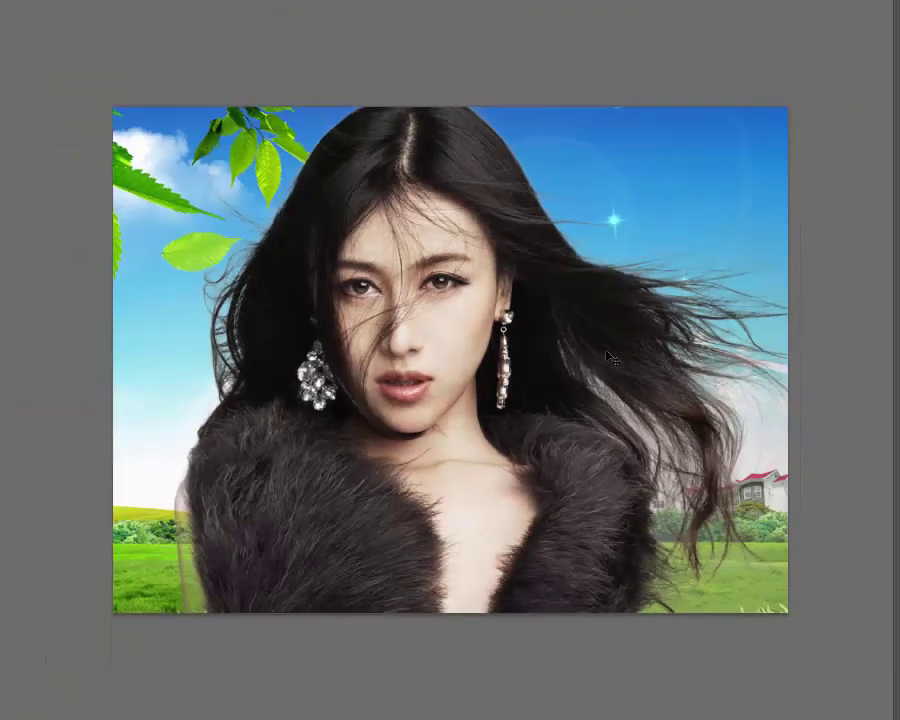